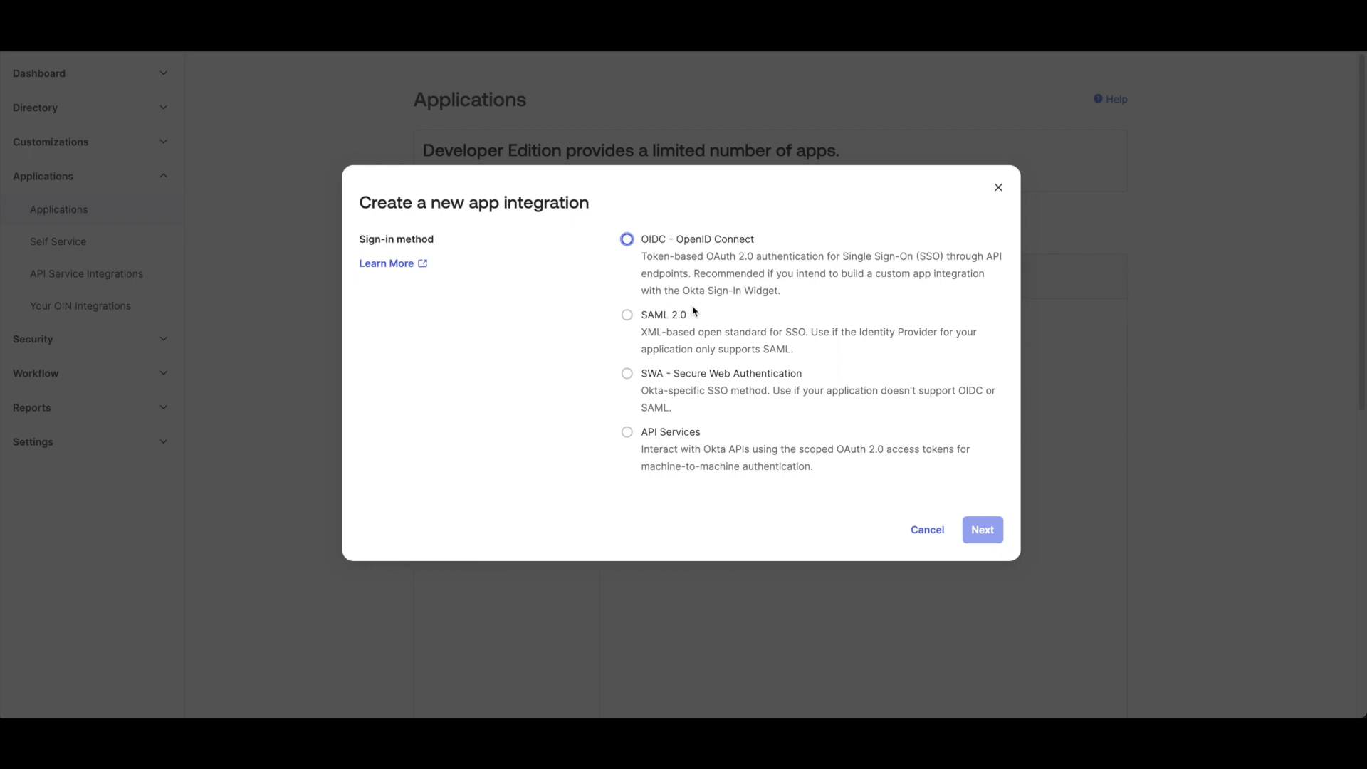
Create a new API Services app integration named Contacts and save it
click(691, 436)
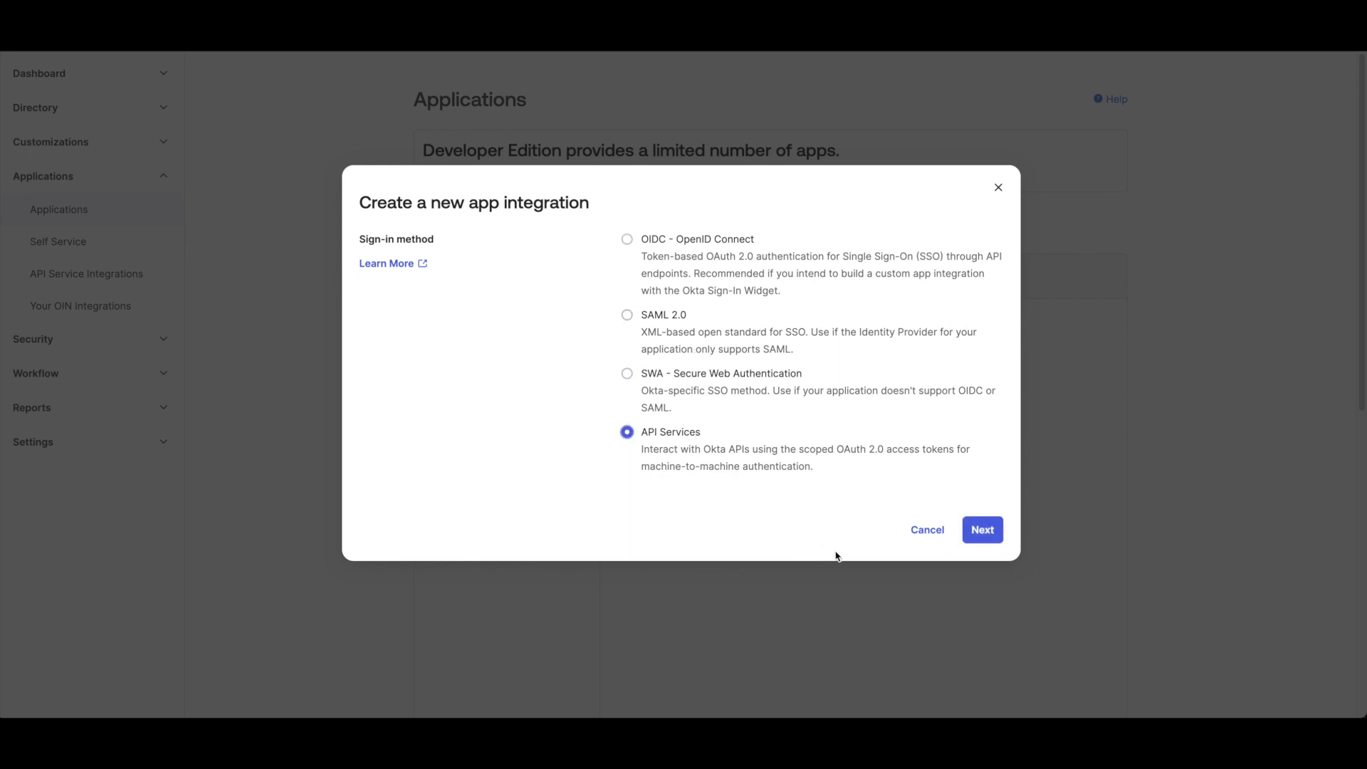
click(980, 534)
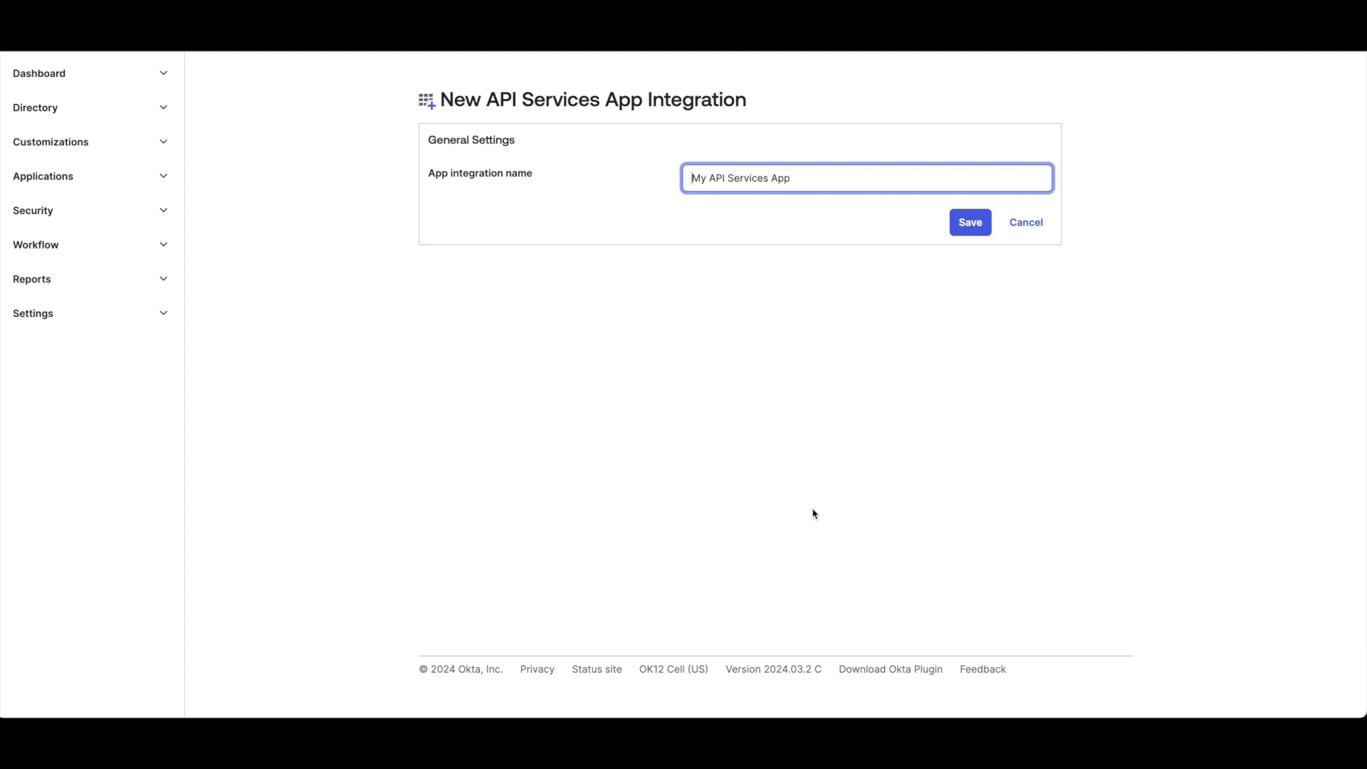
key(ctrl+a)
text(Contacts)
click(973, 226)
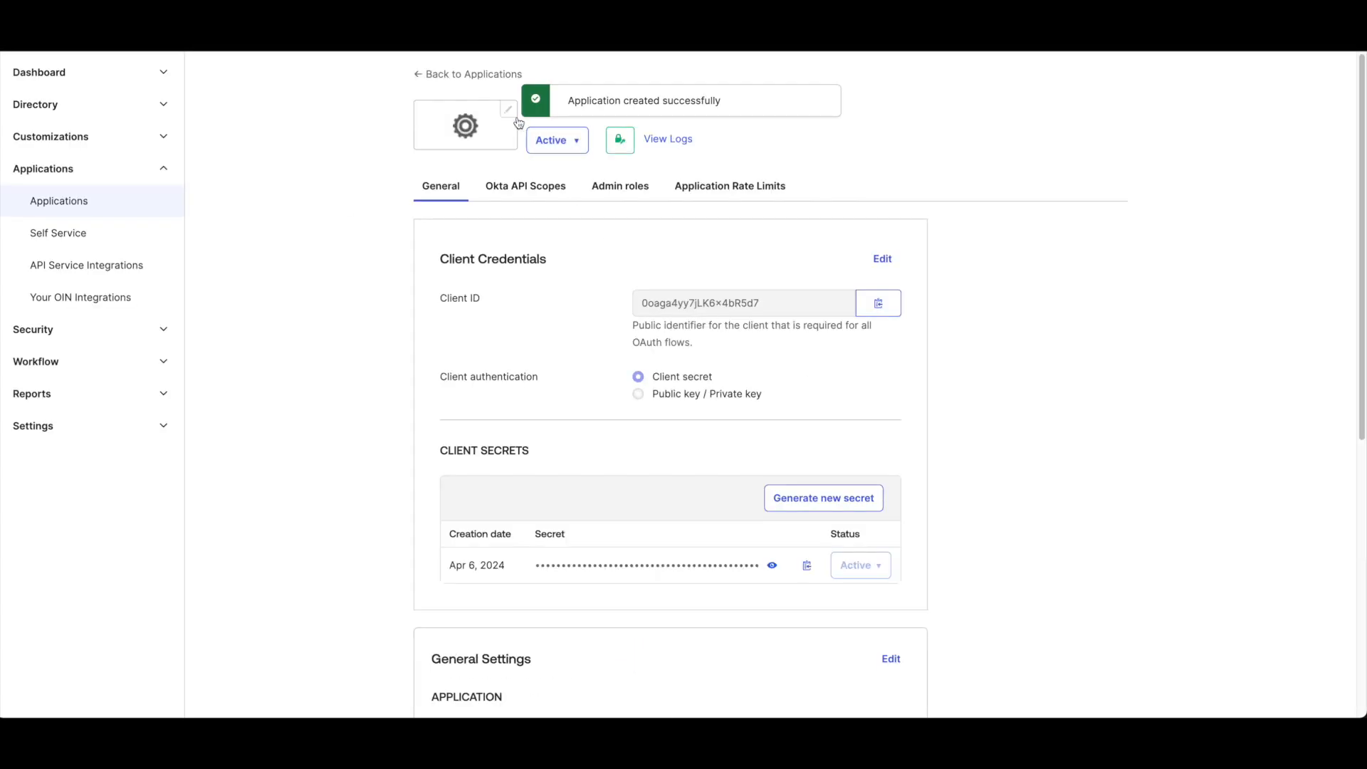
Copy the application's client ID from the client credentials
click(467, 131)
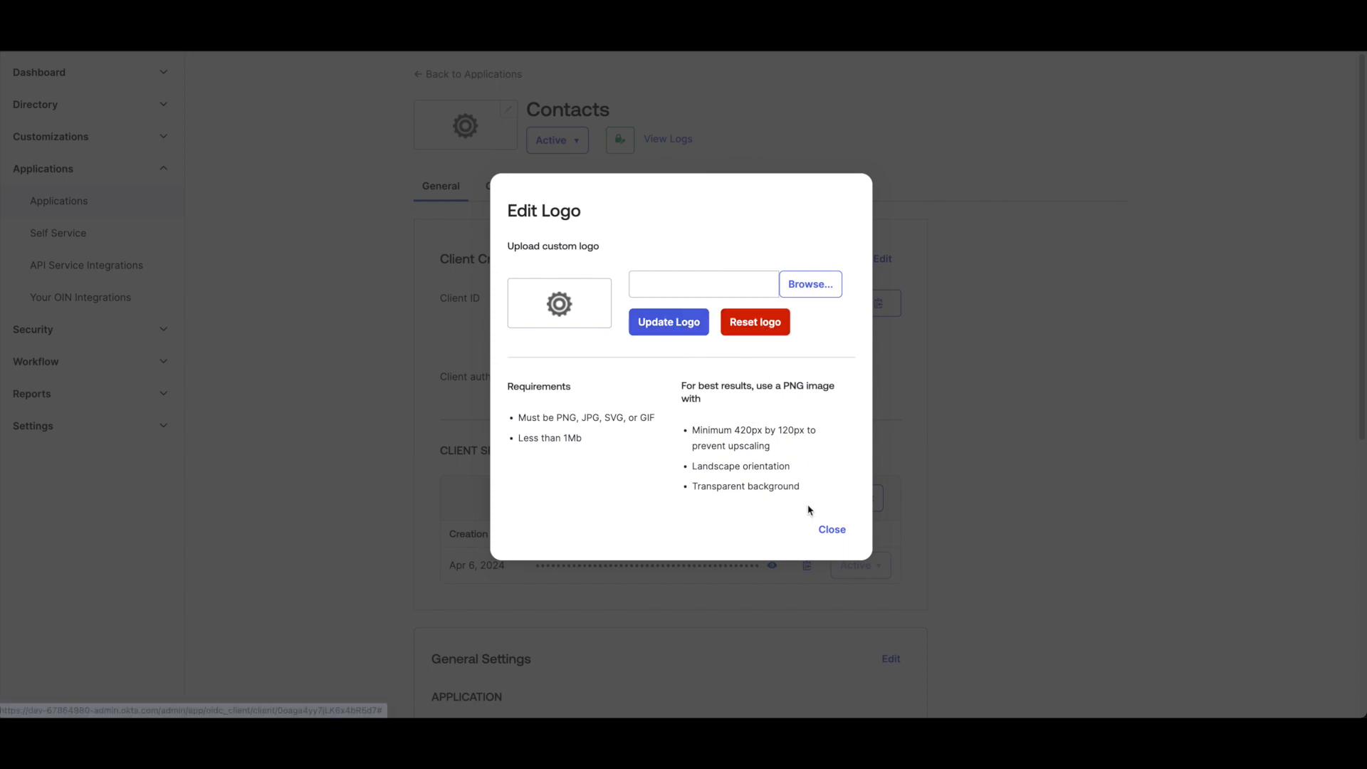
click(830, 531)
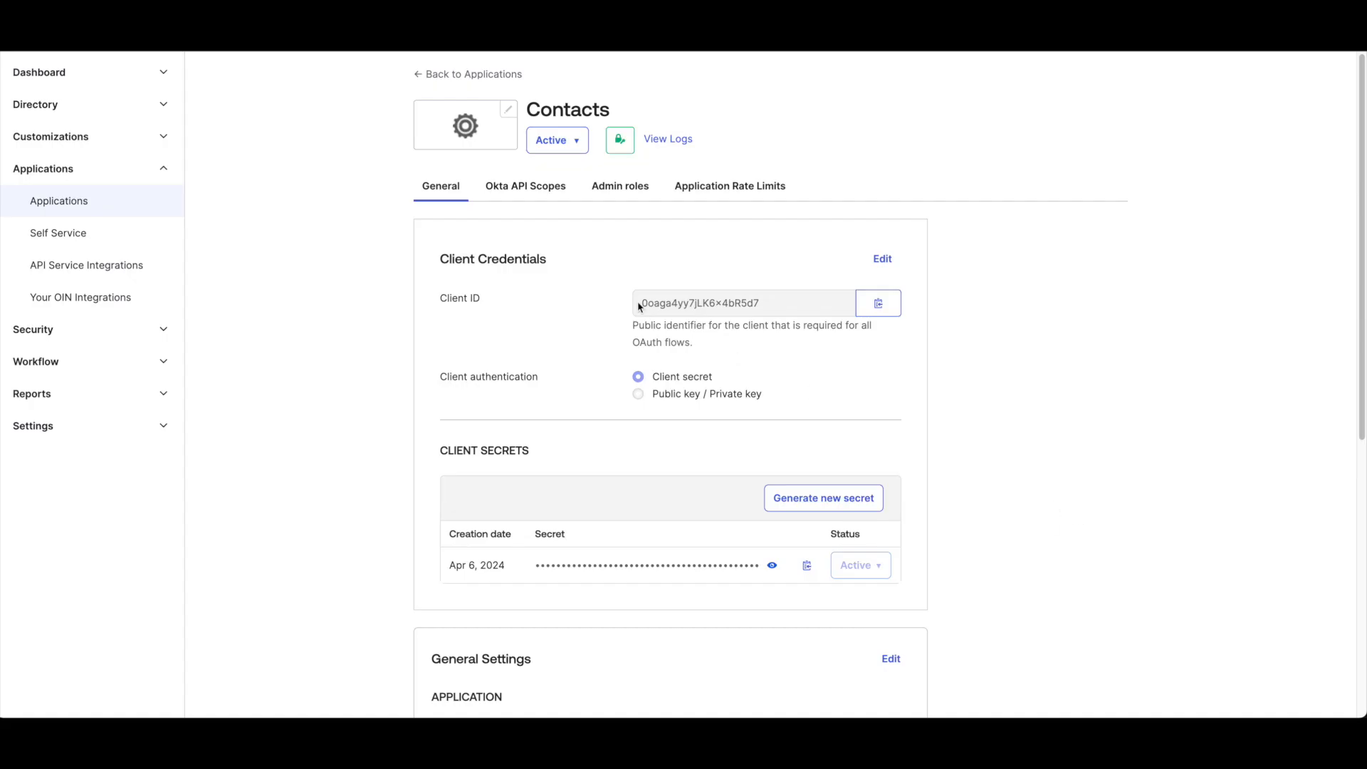
click(881, 312)
Edit the general settings to turn off the DPoP proof-of-possession requirement and save
scroll(712, 510, down, 1)
scroll(948, 533, down, 4)
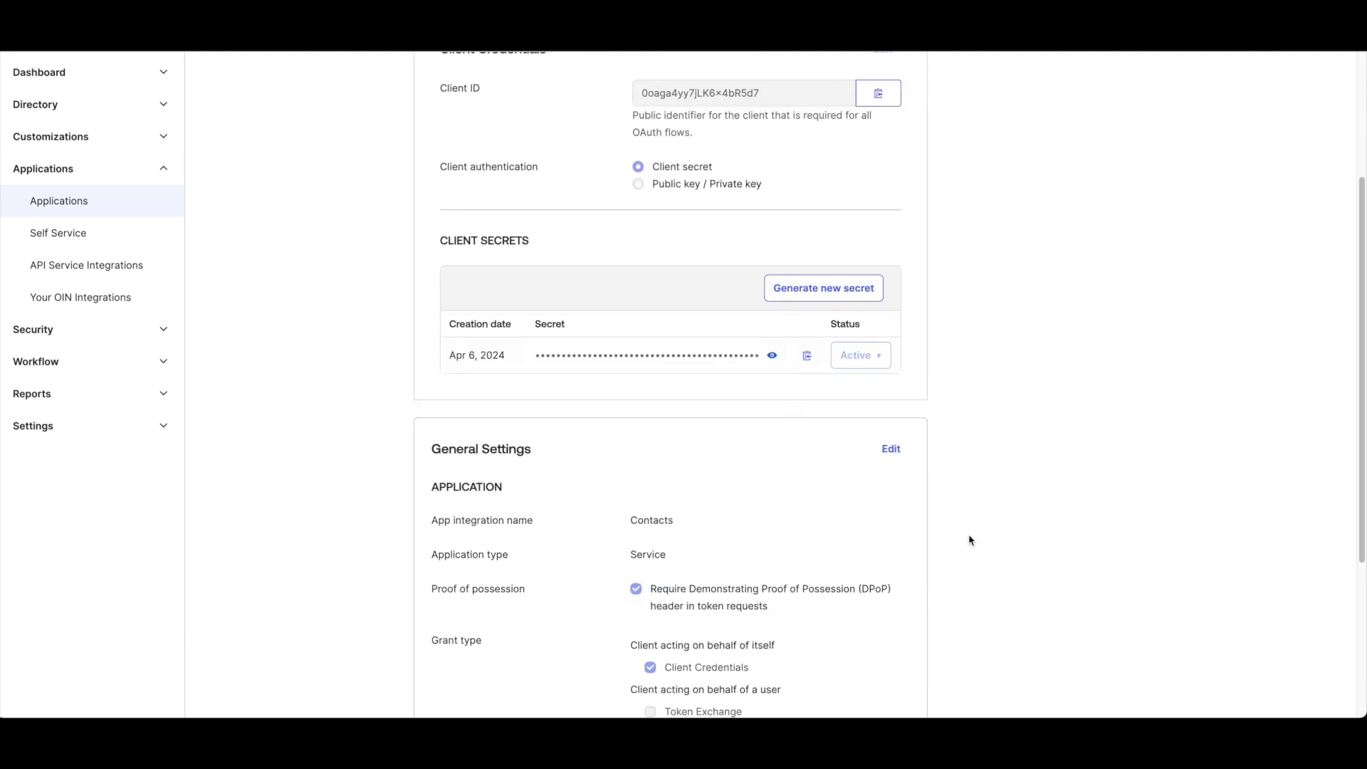
click(890, 340)
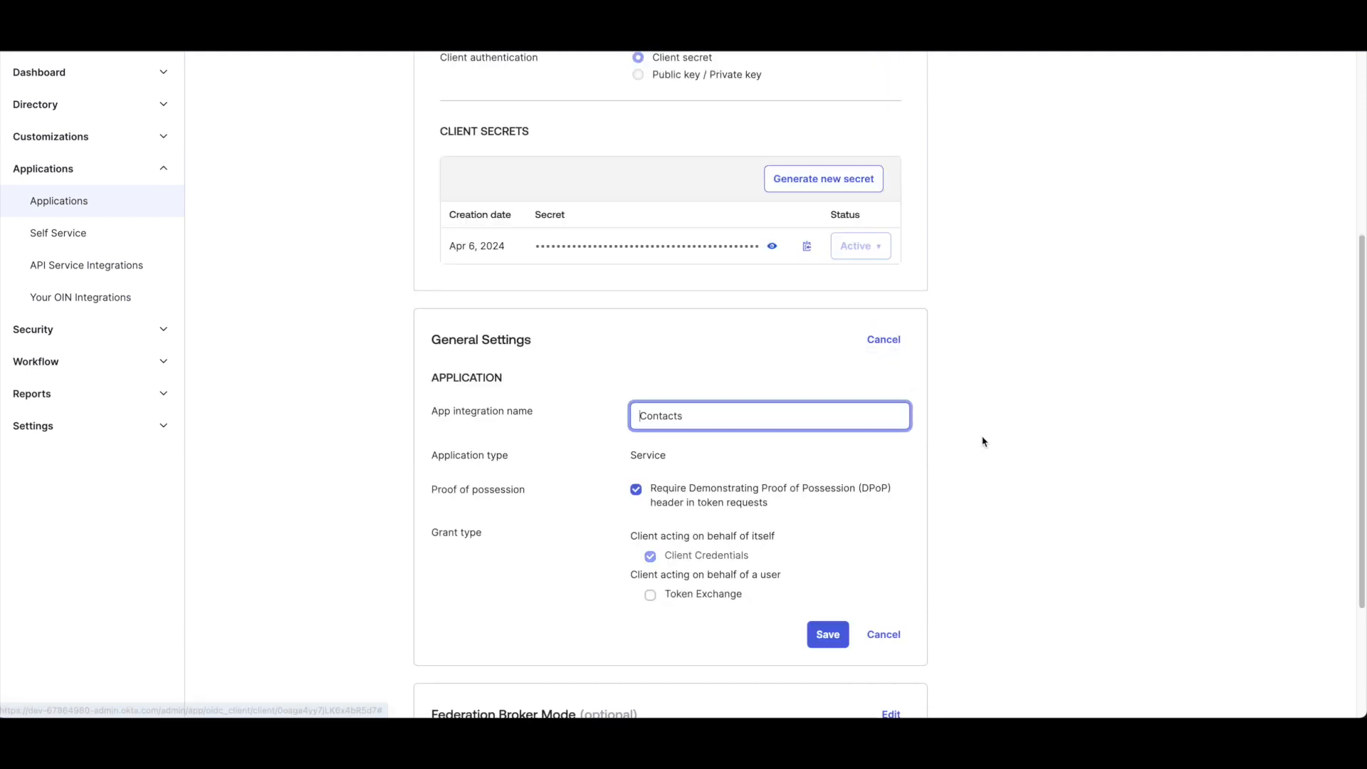
double_click(738, 421)
click(739, 422)
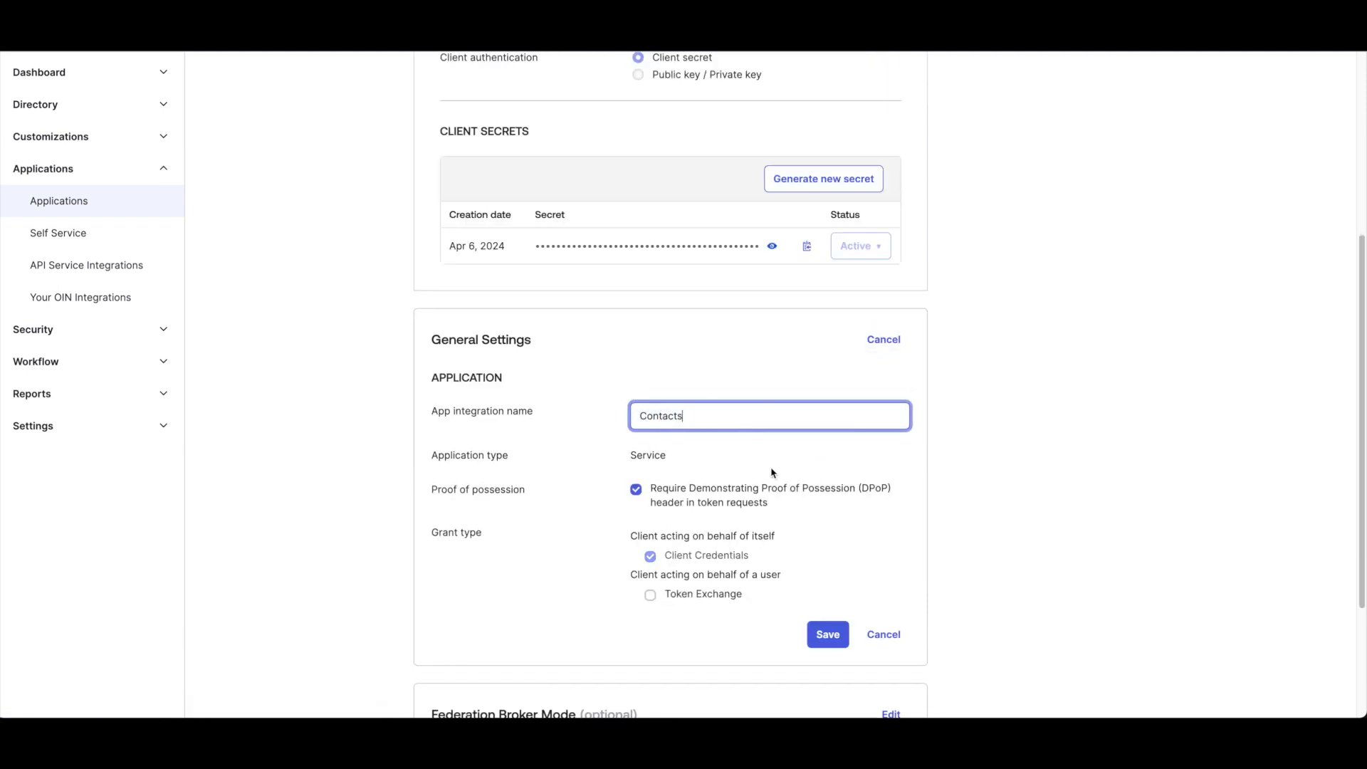
click(637, 491)
click(830, 636)
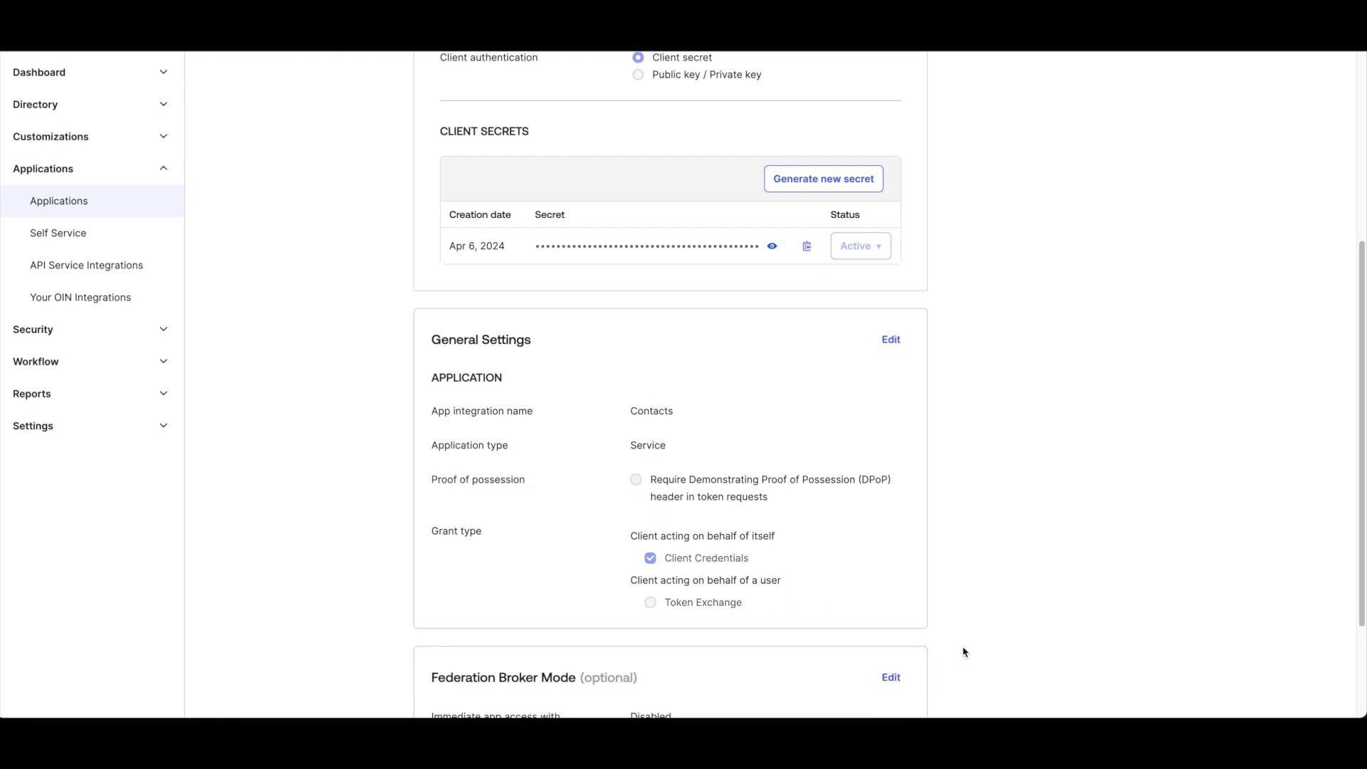
scroll(963, 652, down, 2)
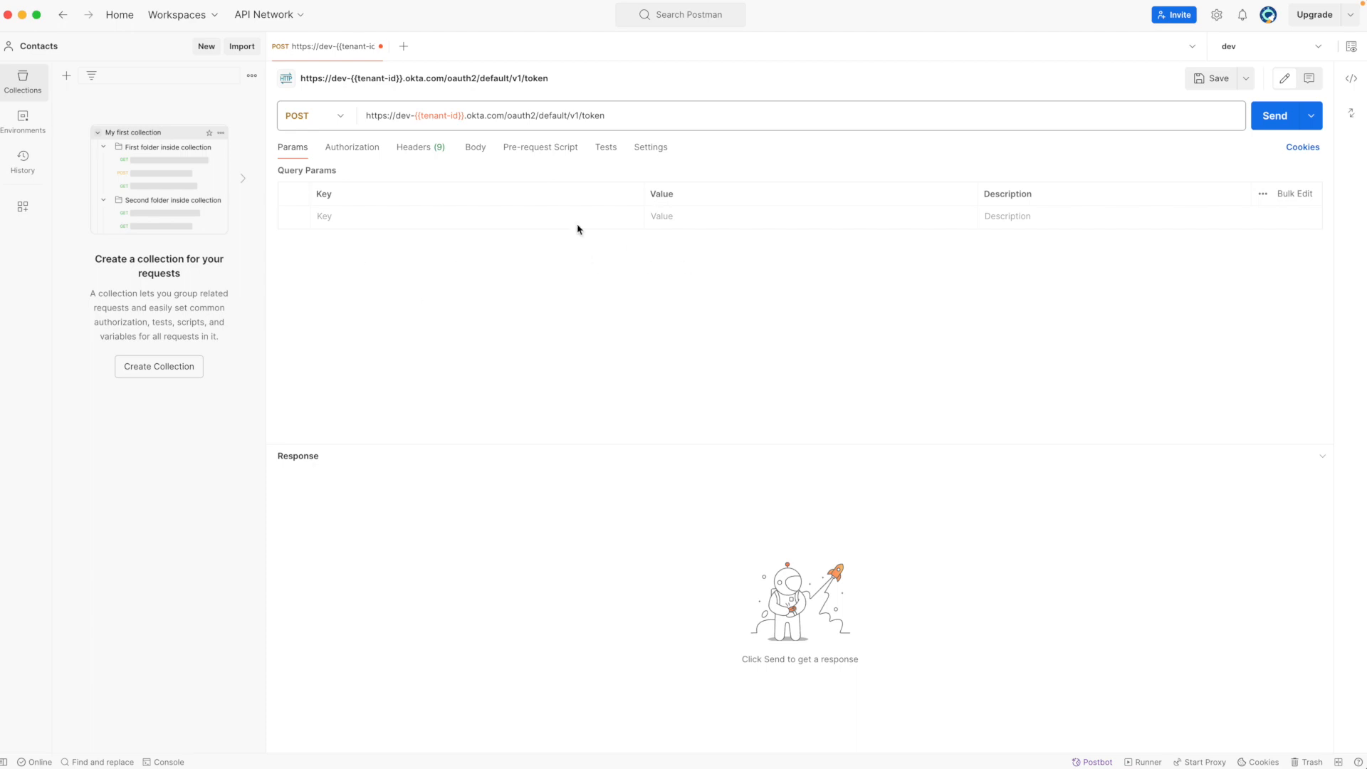
In Postman, add a form-urlencoded body parameter grant_type with value client_credentials to the token request
click(472, 148)
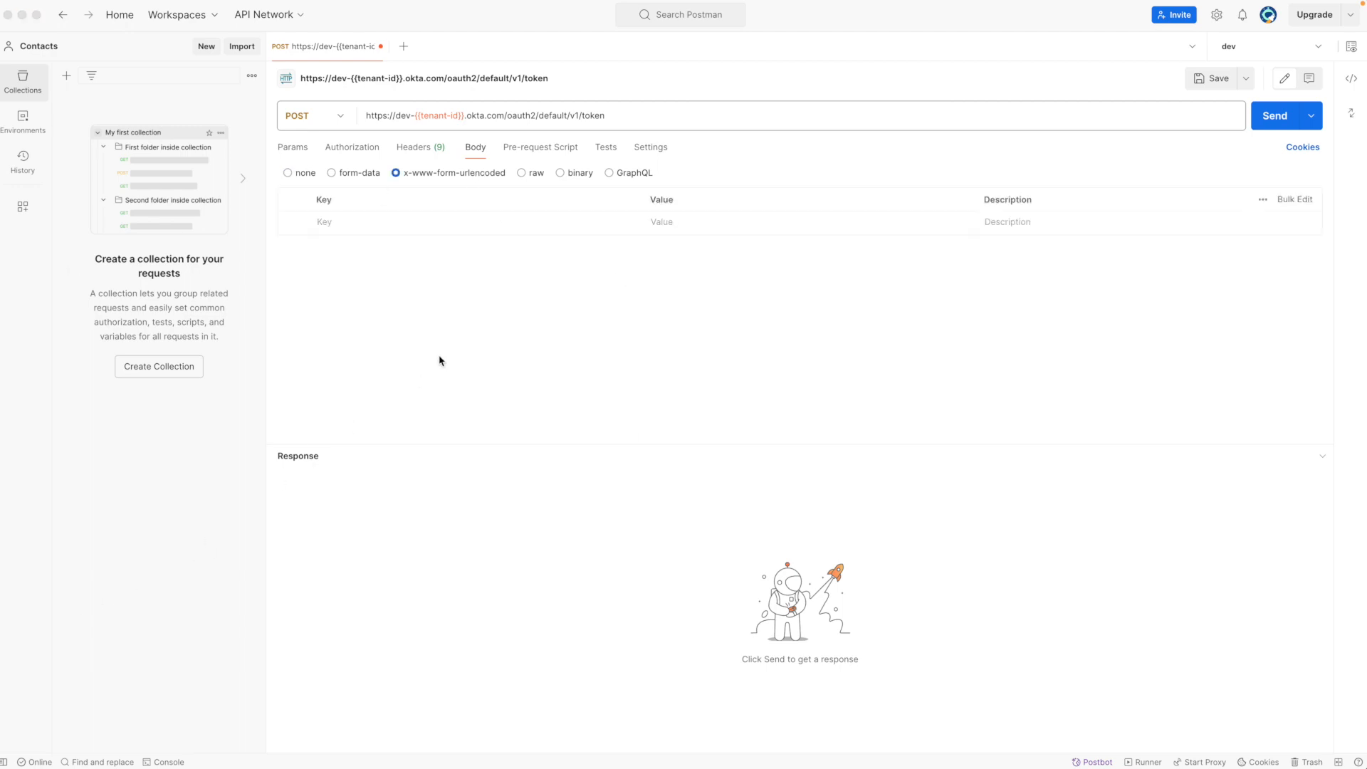
click(365, 226)
click(365, 229)
text(grant_t)
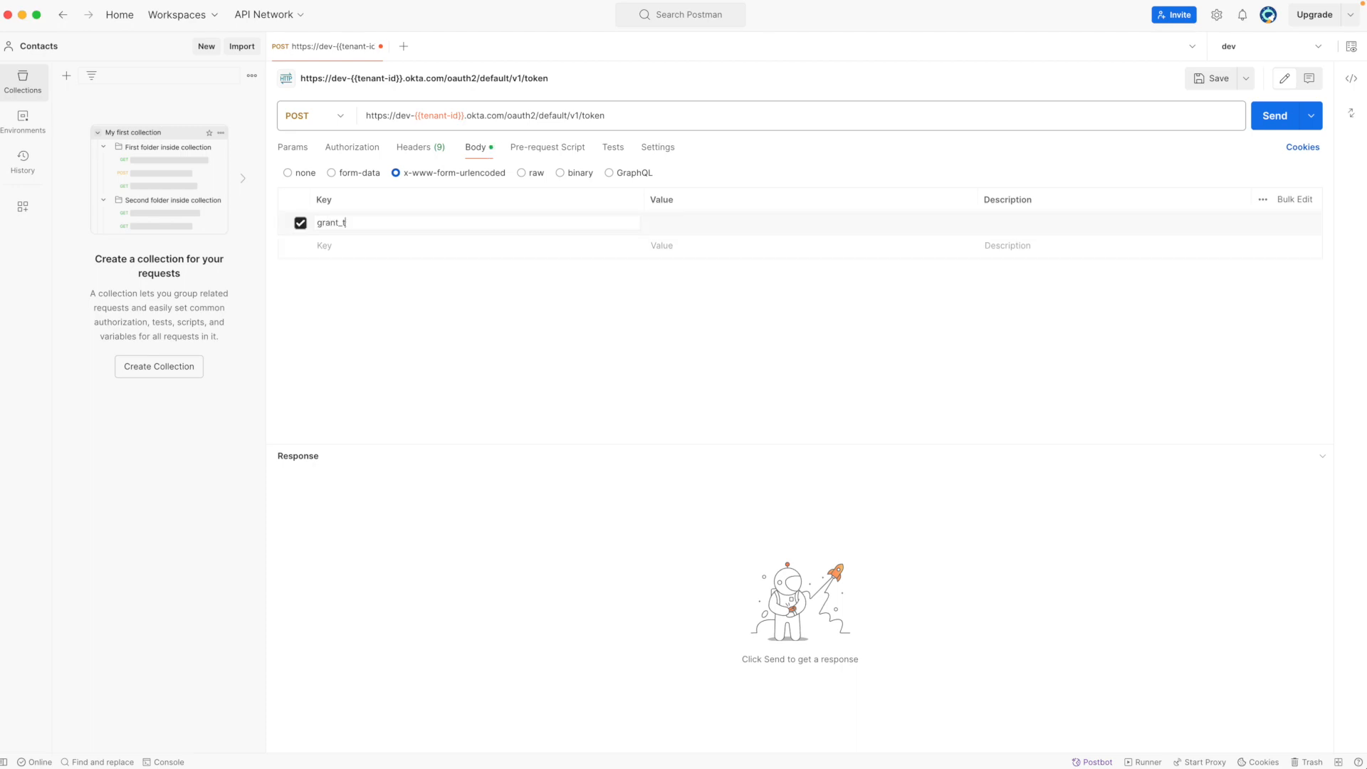
text(ypeclient)
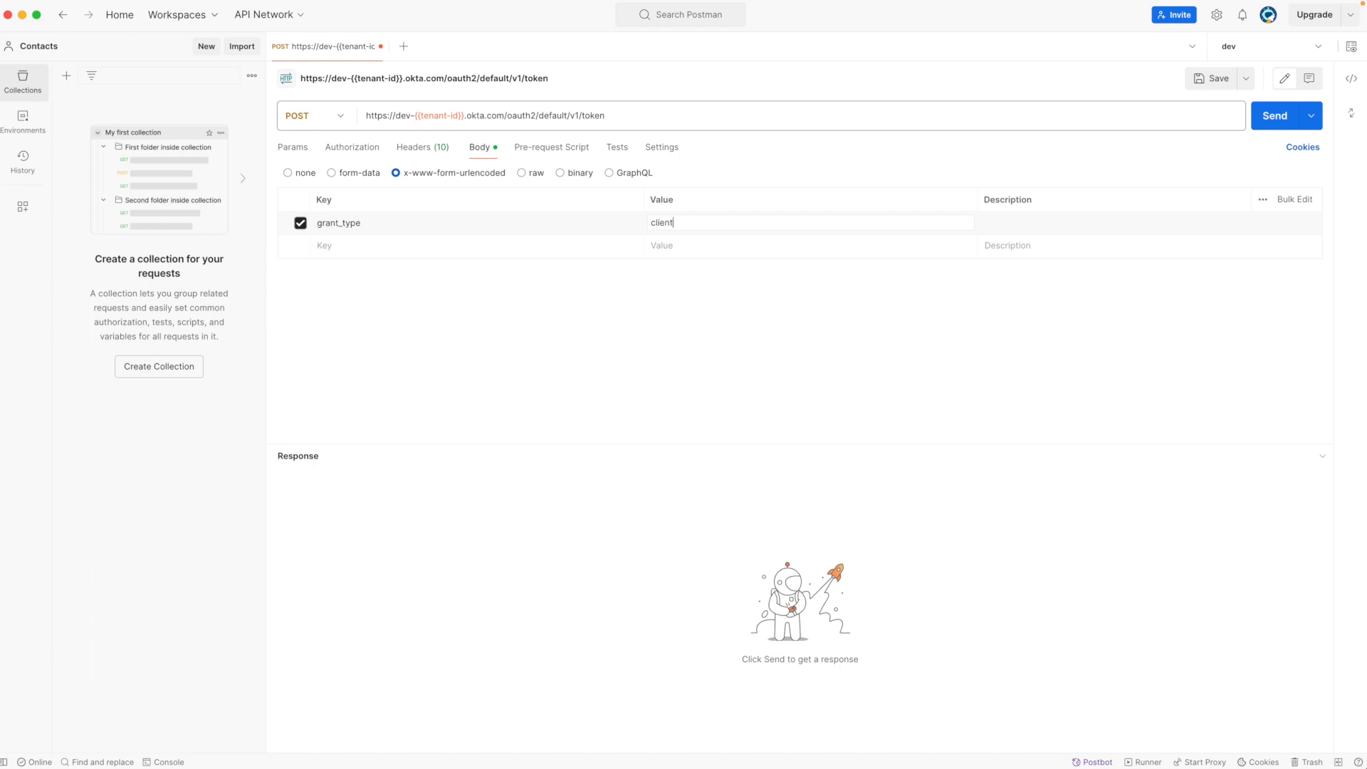
text(_credentials)
Add a client_id body parameter and paste the copied client ID as its value
click(386, 246)
text(client_id)
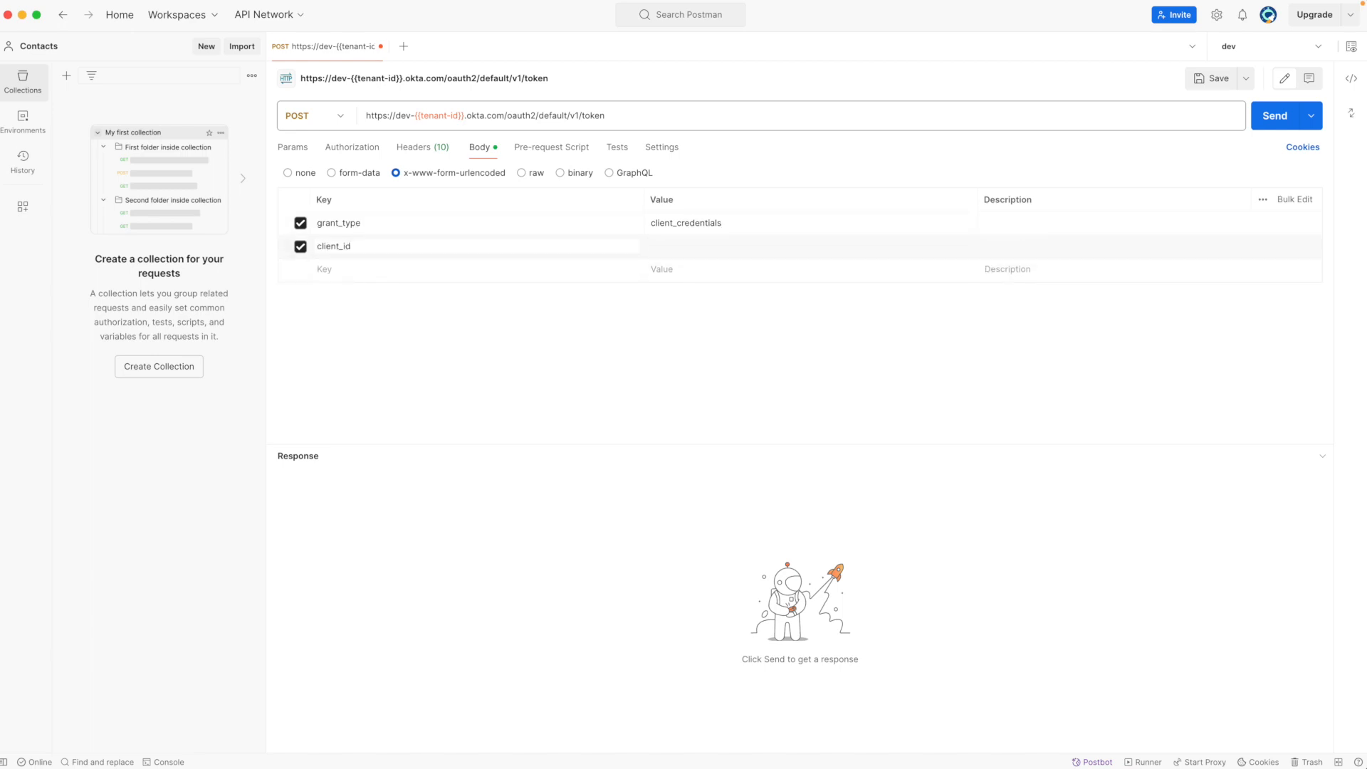
key(super+Tab)
click(716, 247)
key(super+v)
Add a client_secret body parameter and paste the application's client secret as its value
click(525, 269)
text(client_secret)
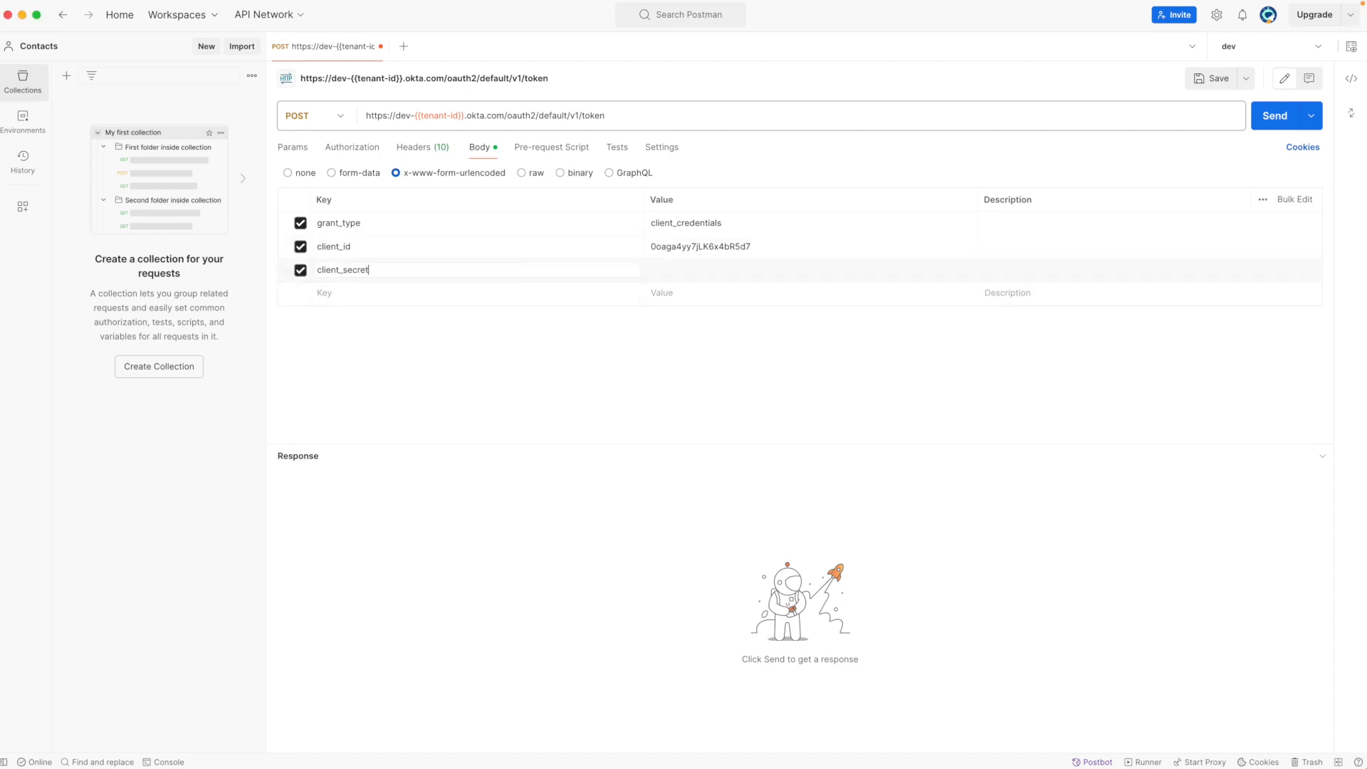
key(Tab)
key(super+Tab)
click(730, 269)
key(super+v)
Send the token request and select the access_token value in the response
click(1274, 117)
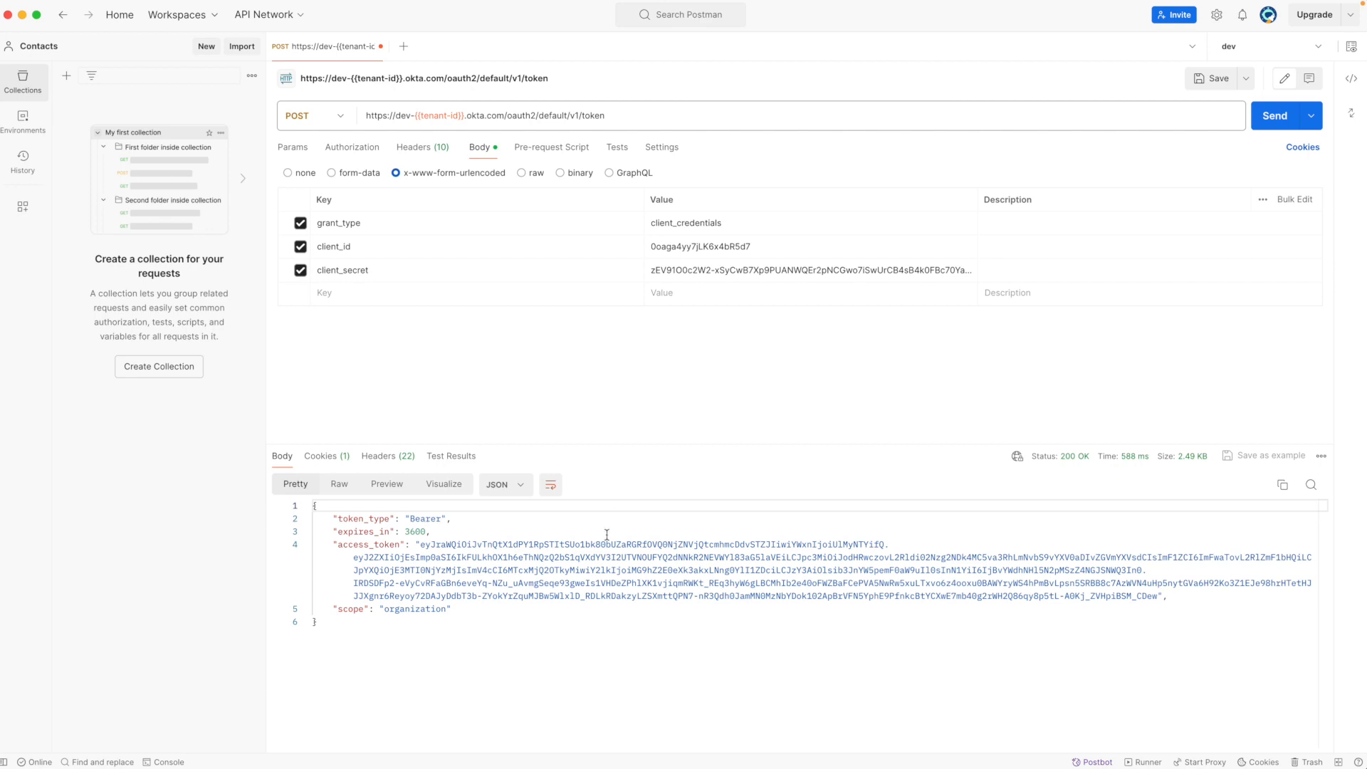
double_click(418, 532)
double_click(445, 548)
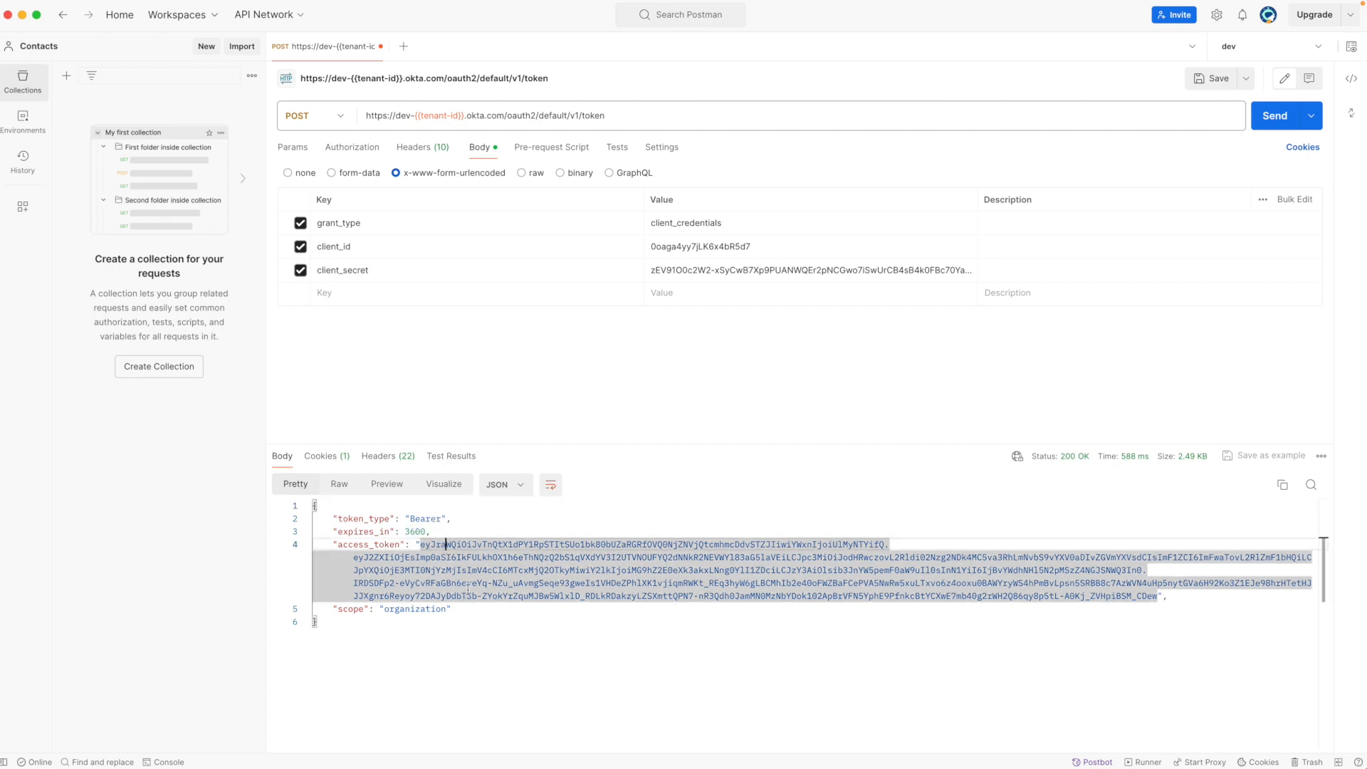
click(504, 617)
drag(423, 547, 1160, 595)
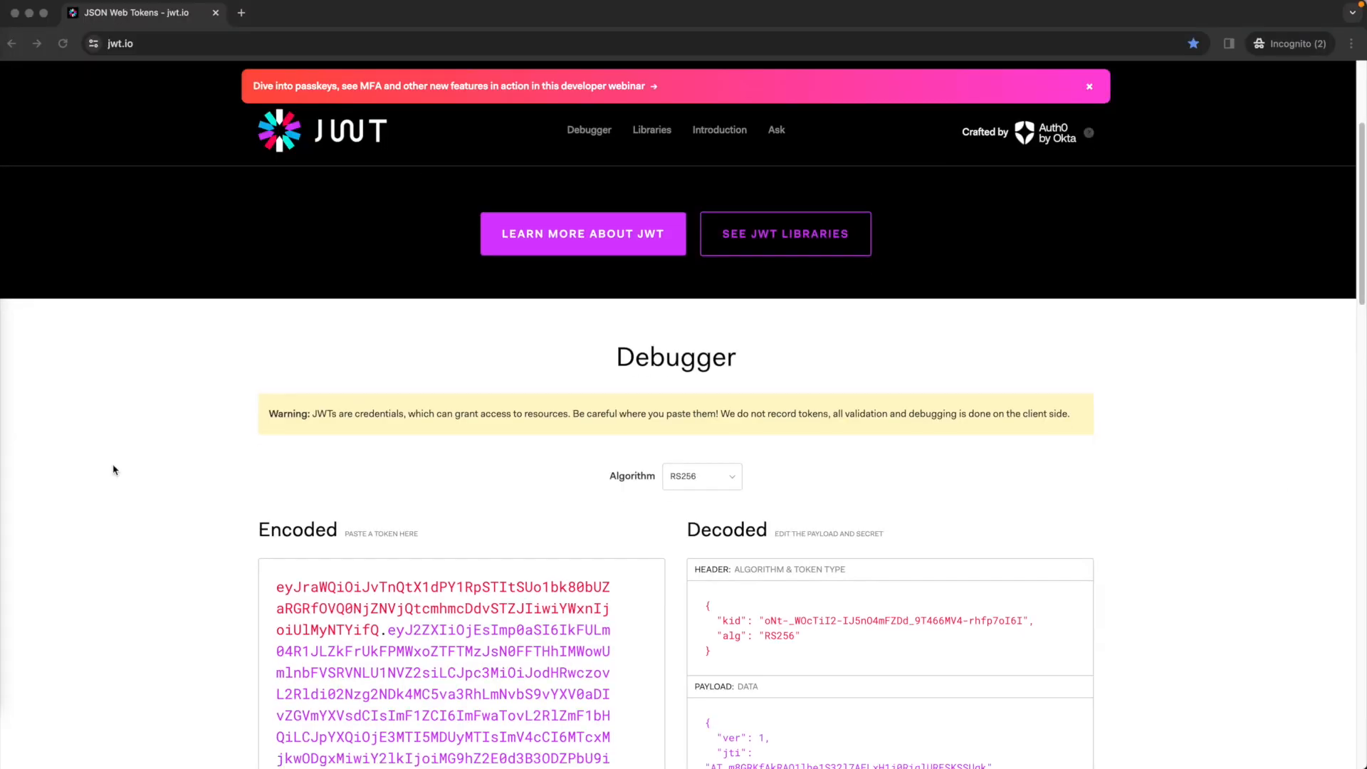
scroll(114, 470, down, 4)
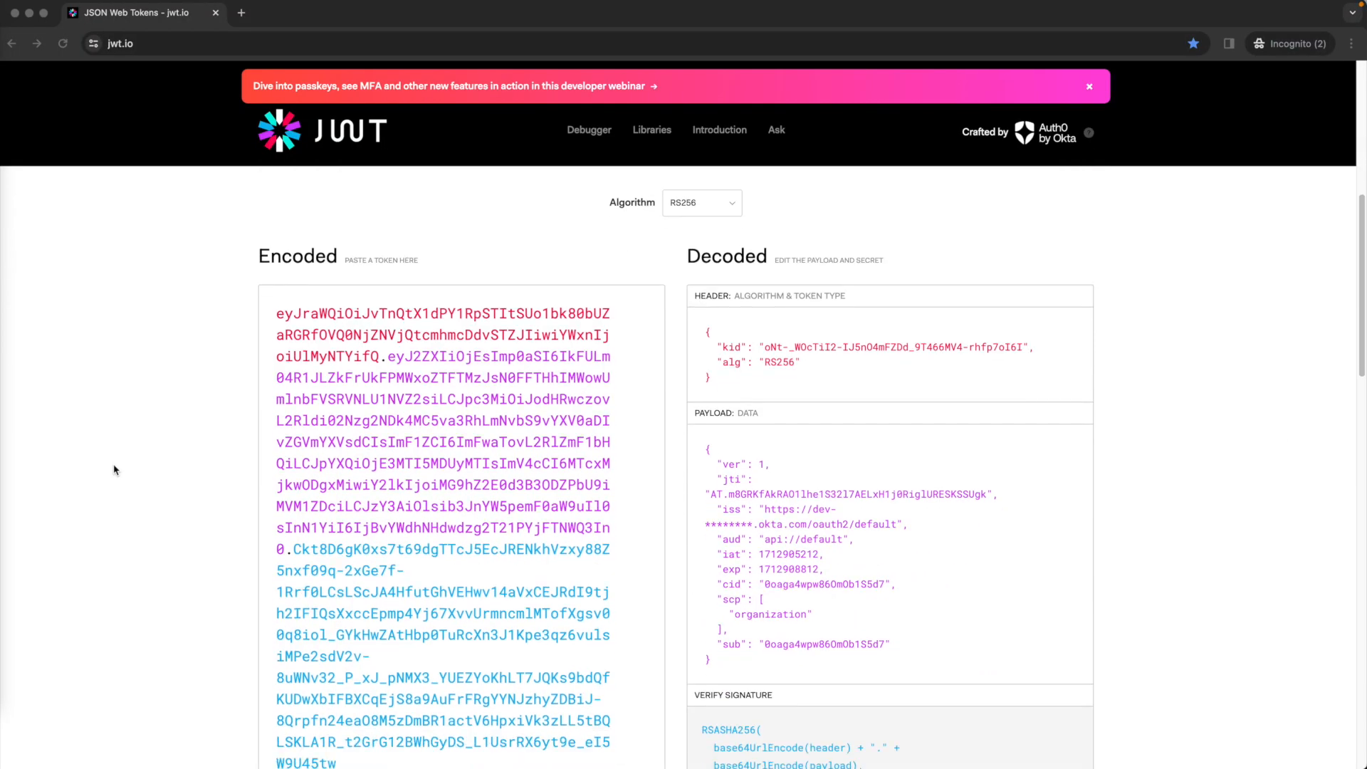
In jwt.io, examine the decoded token's header and payload claims
scroll(114, 470, down, 1)
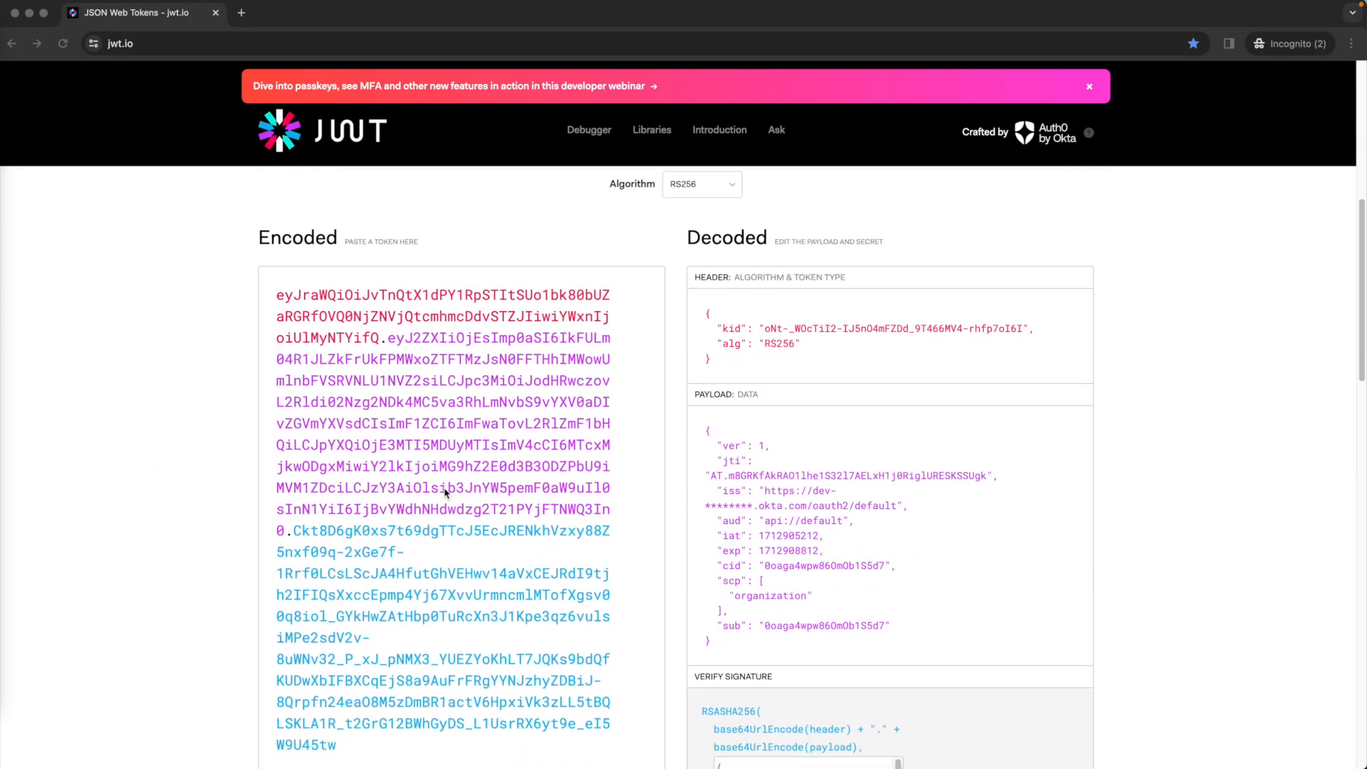
click(808, 448)
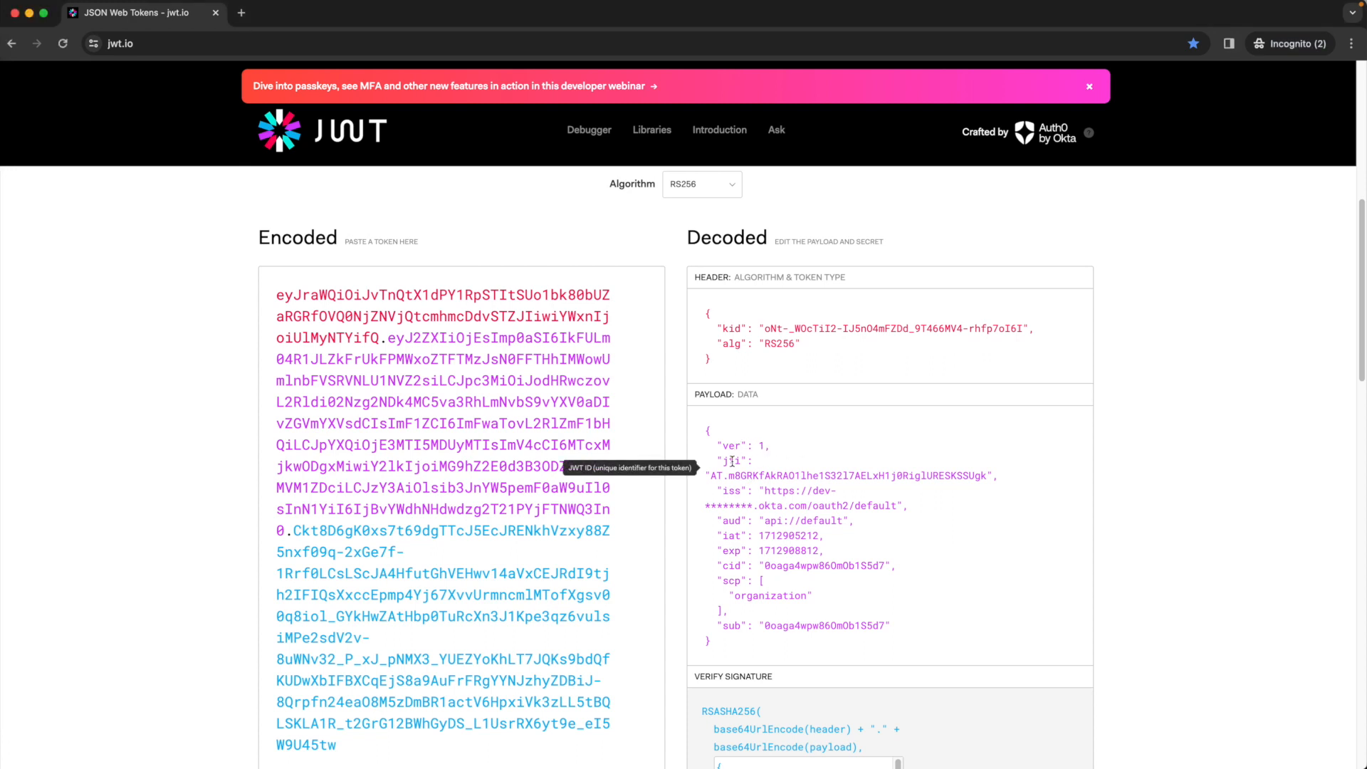
mouse_move(730, 493)
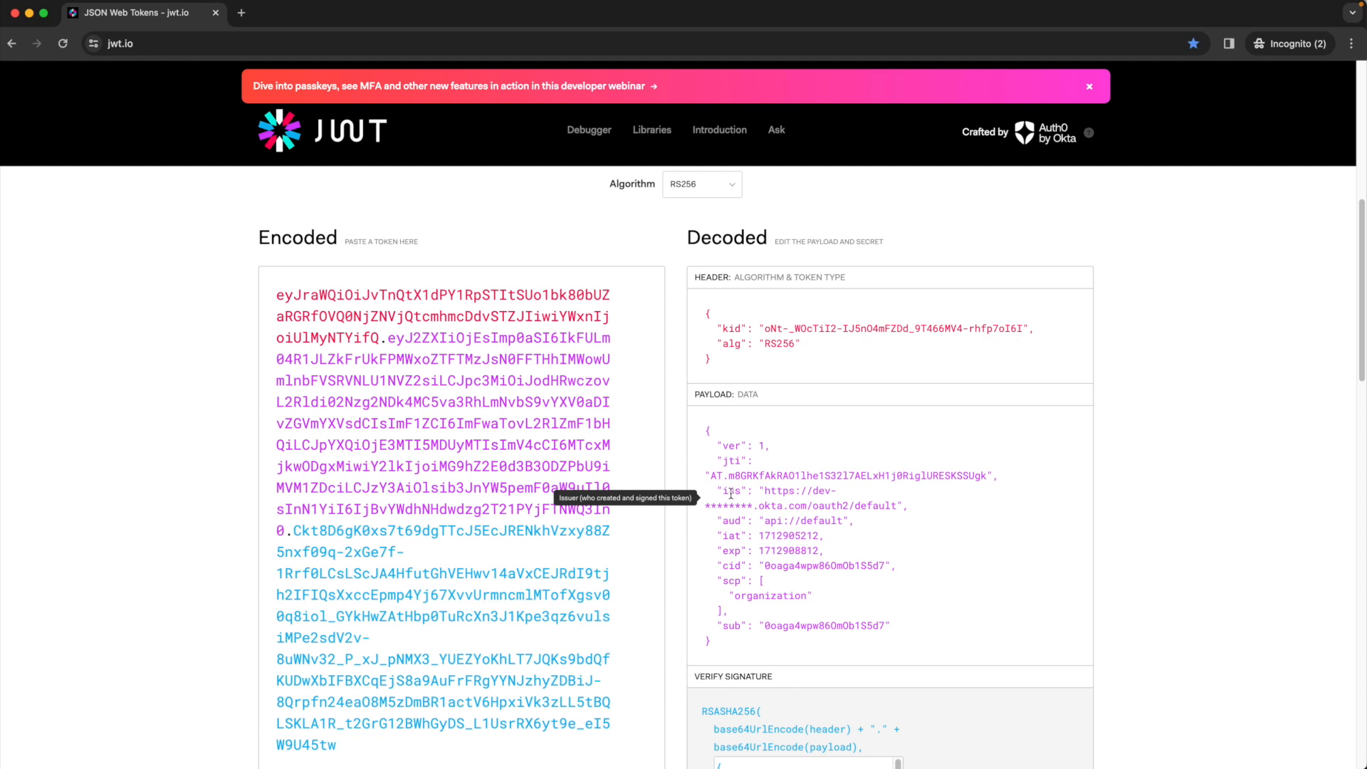
mouse_move(727, 522)
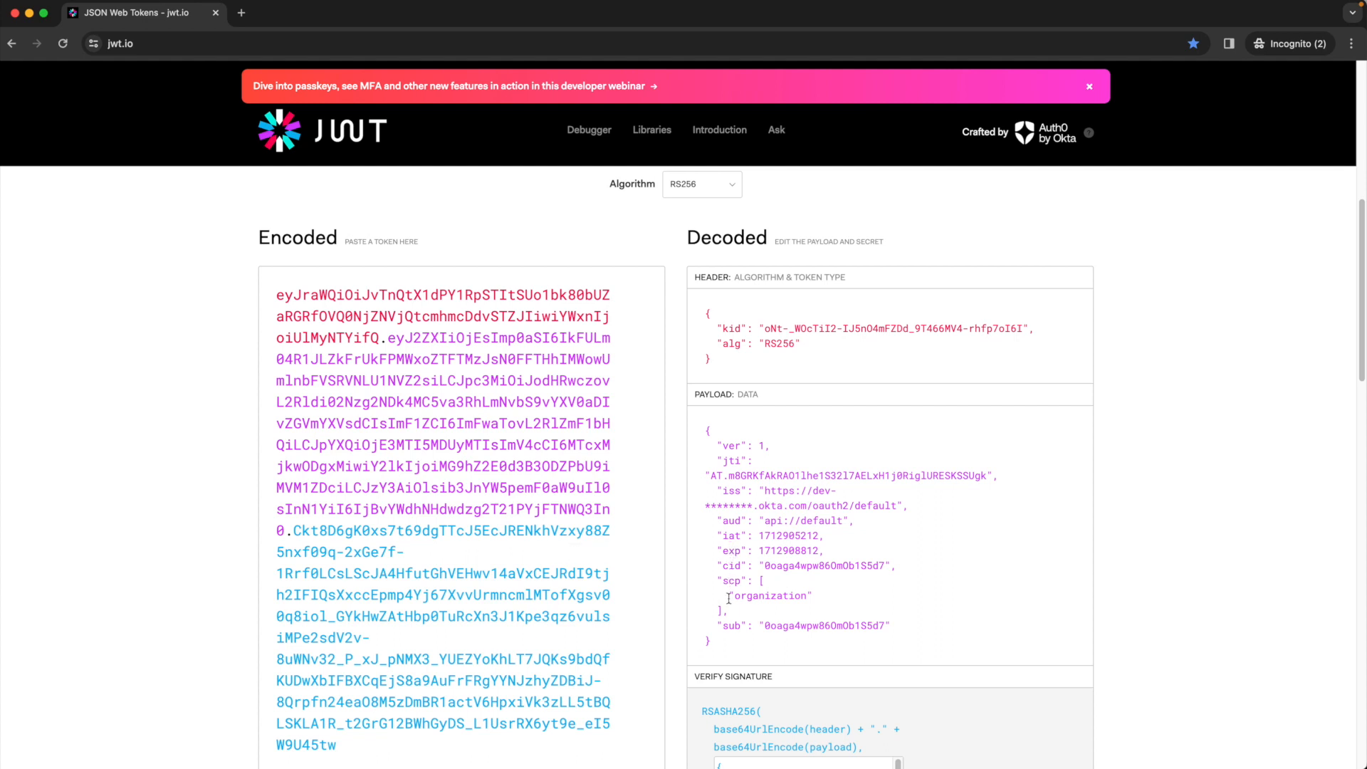
mouse_move(732, 623)
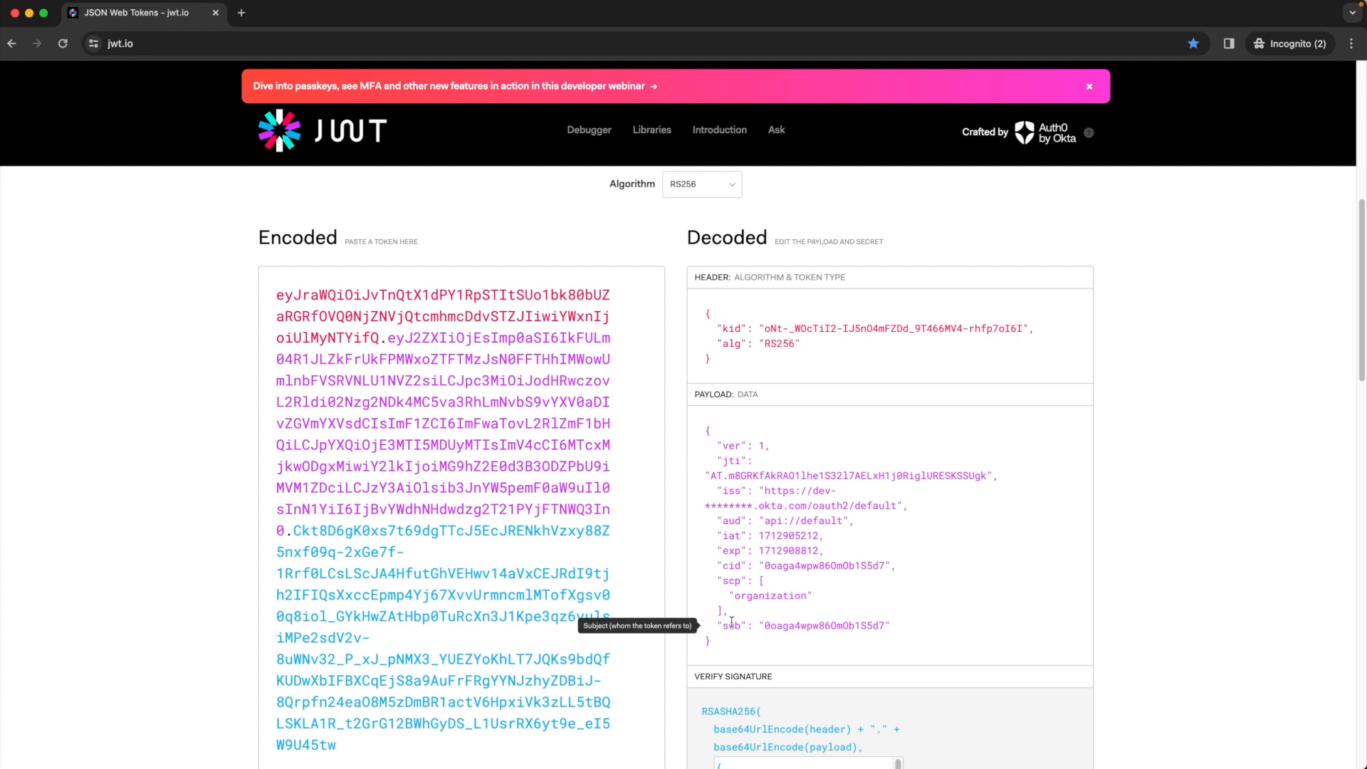